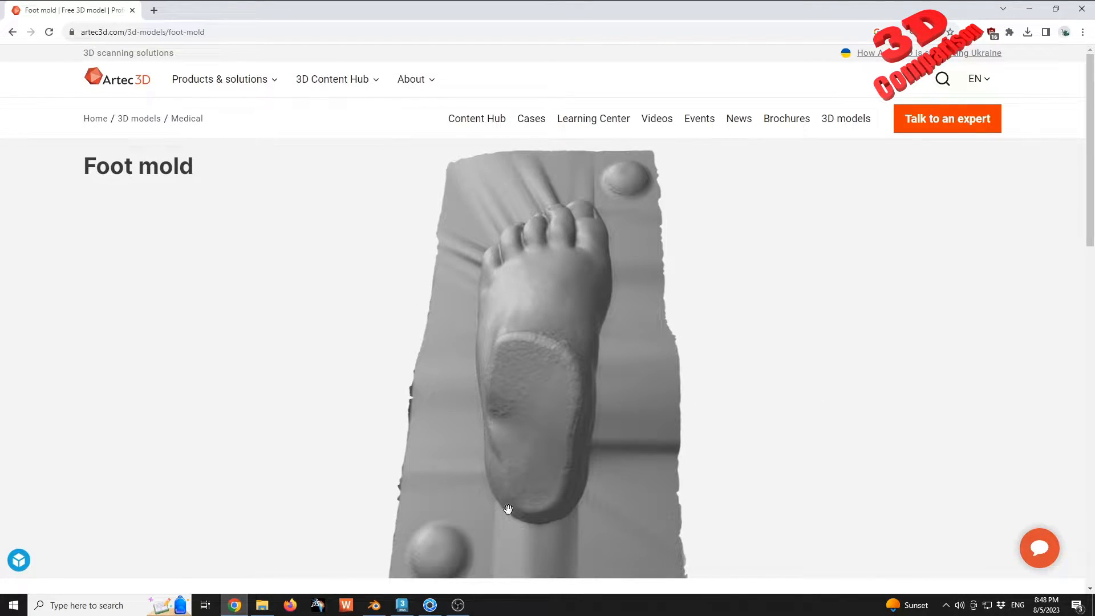
Step: Switch to Blender and make a linked duplicate of the Foot_mold mesh, moved about 118 m along the global X axis
{"action": "left_click_drag", "start_coordinate": [569, 323], "coordinate": [720, 285]}
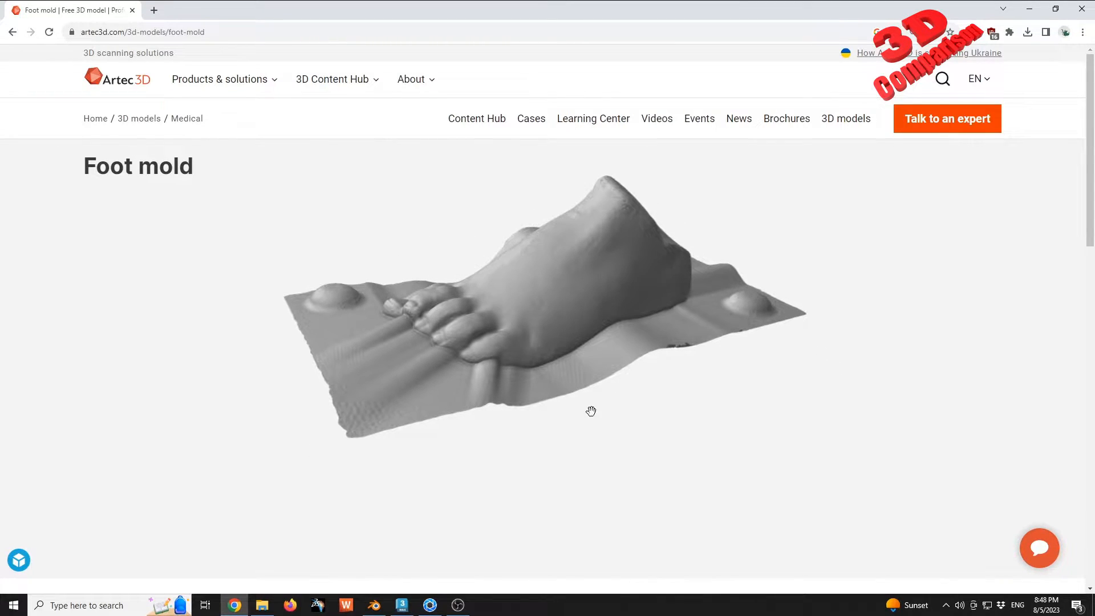
{"action": "left_click", "coordinate": [374, 605]}
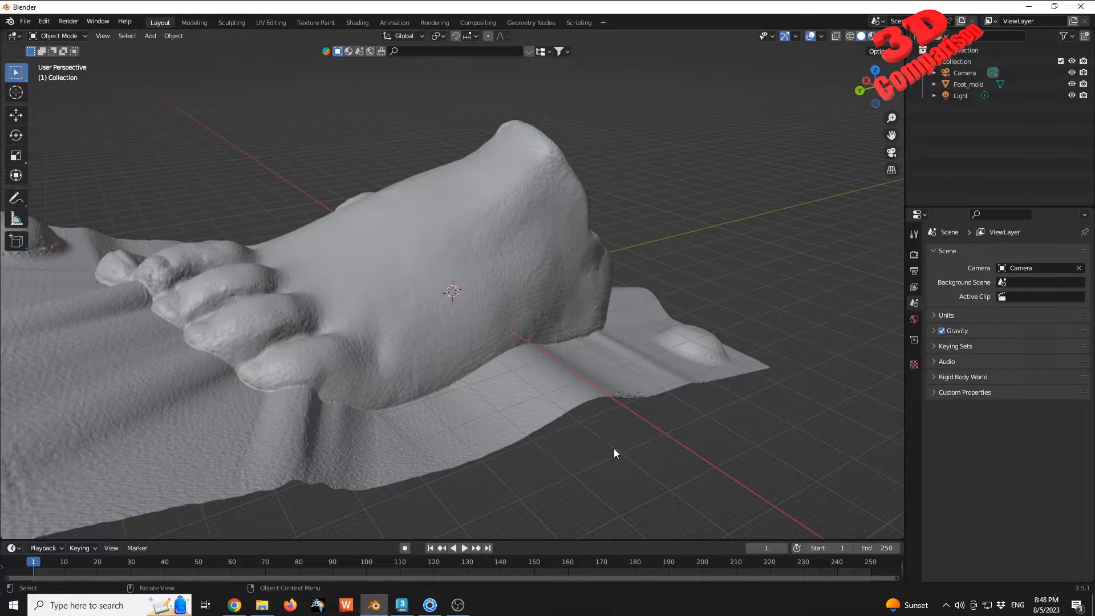
{"action": "scroll", "coordinate": [605, 447], "scroll_direction": "down", "scroll_amount": 3}
{"action": "left_click", "coordinate": [480, 287]}
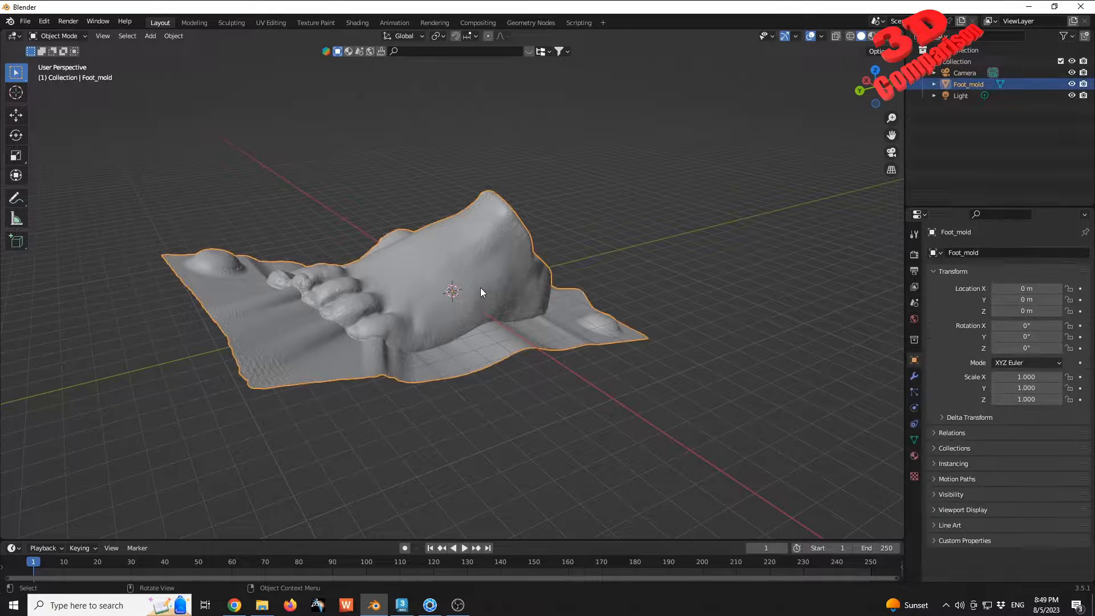
{"action": "middle_click_drag", "start_coordinate": [445, 306], "coordinate": [325, 296]}
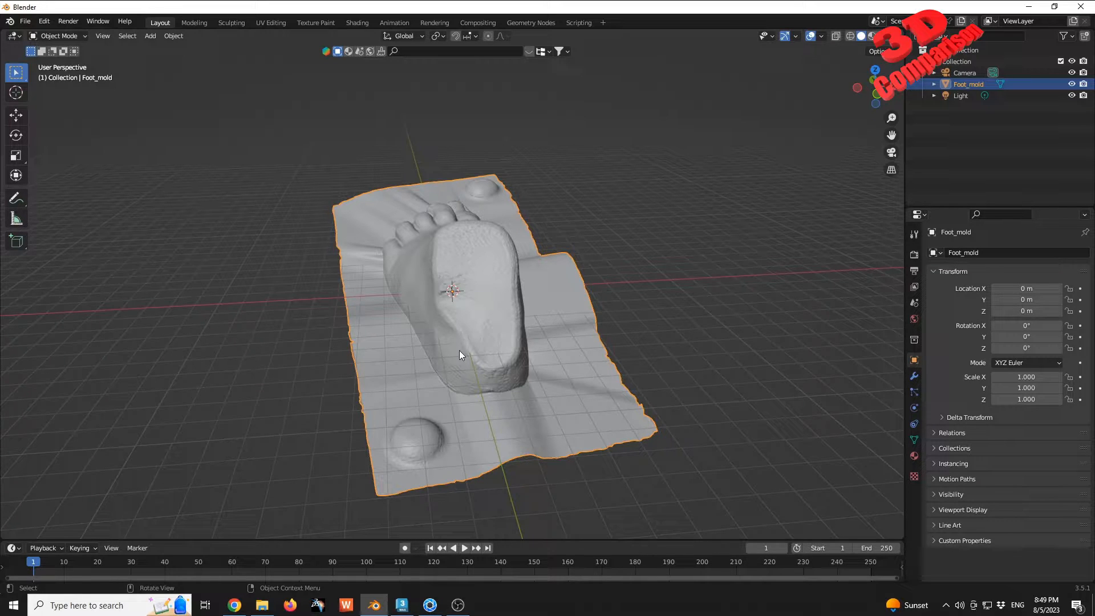
{"action": "middle_click_drag", "start_coordinate": [628, 303], "coordinate": [619, 316]}
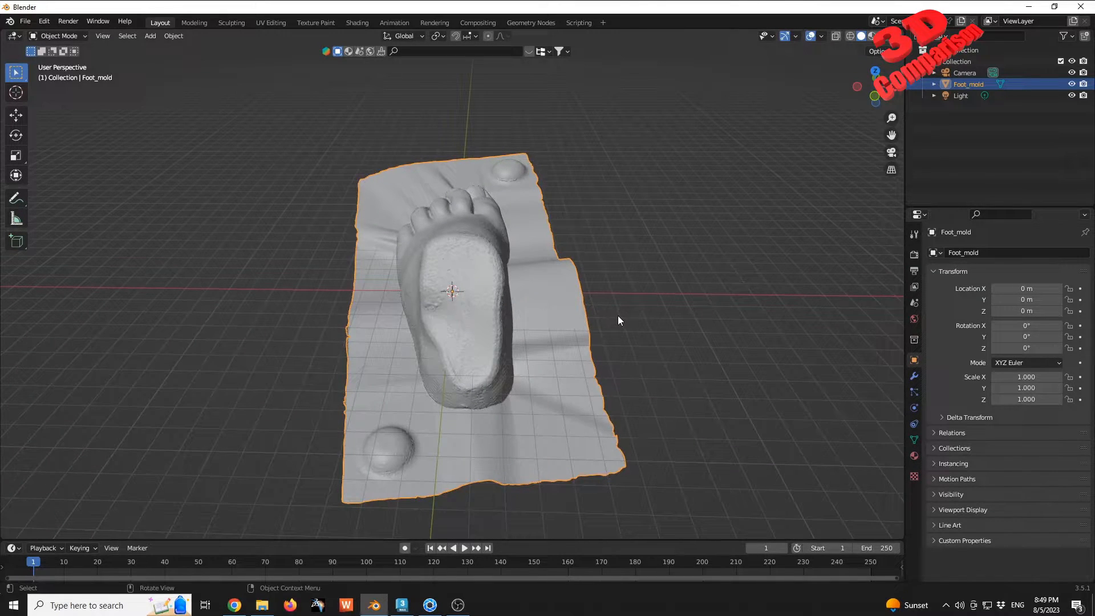
{"action": "key", "text": "shift+d"}
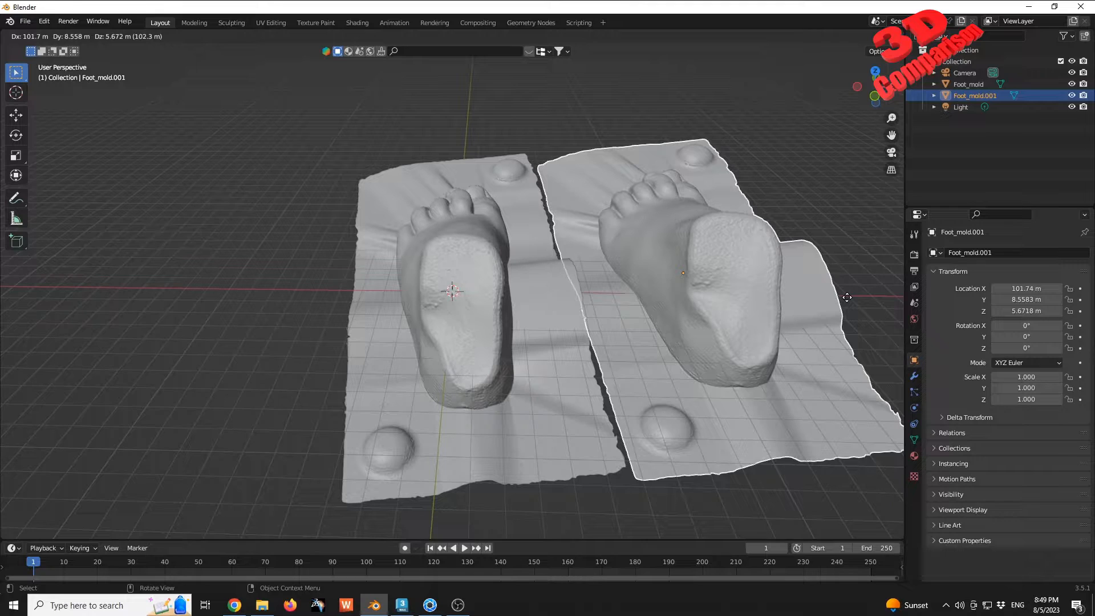
{"action": "key", "text": "x"}
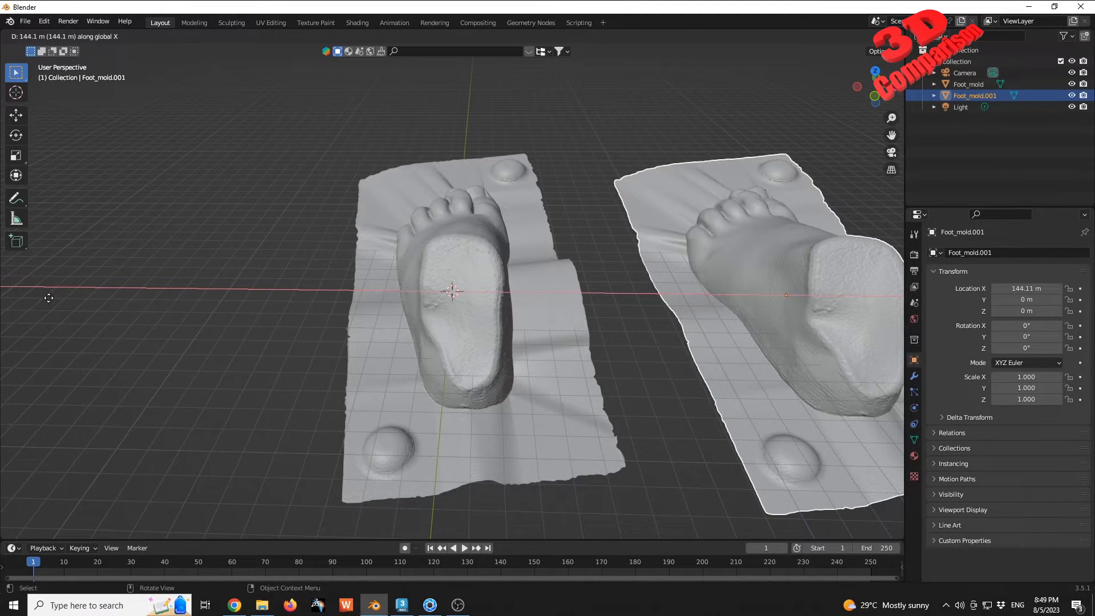
{"action": "left_click", "coordinate": [849, 294]}
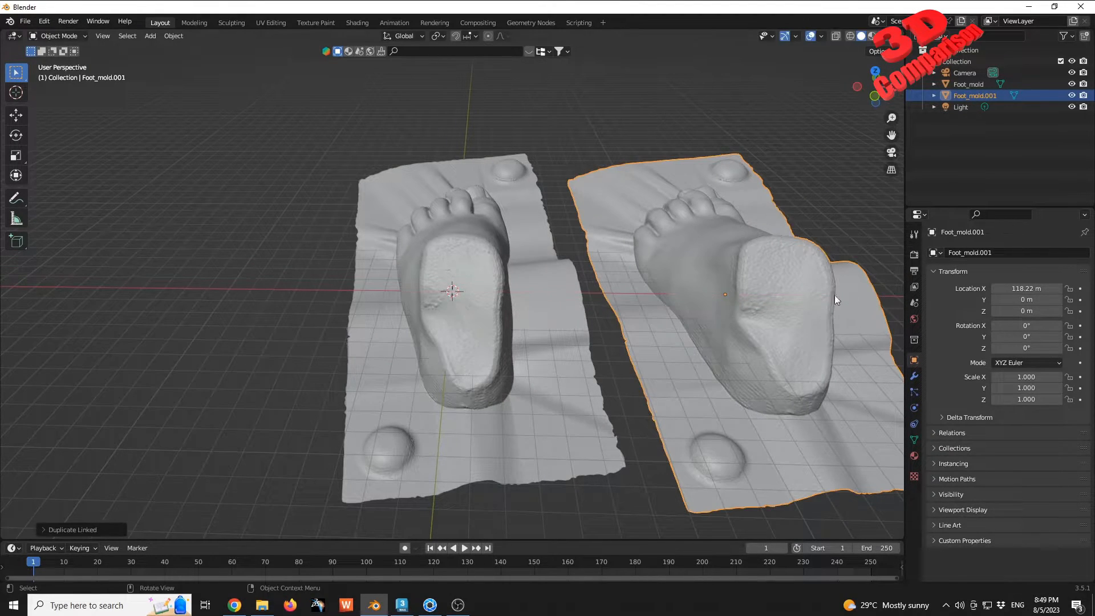
Step: Mirror the duplicated foot mold by setting its X scale to -1, then deselect it and inspect both feet
{"action": "scroll", "coordinate": [796, 310], "scroll_direction": "down", "scroll_amount": 3}
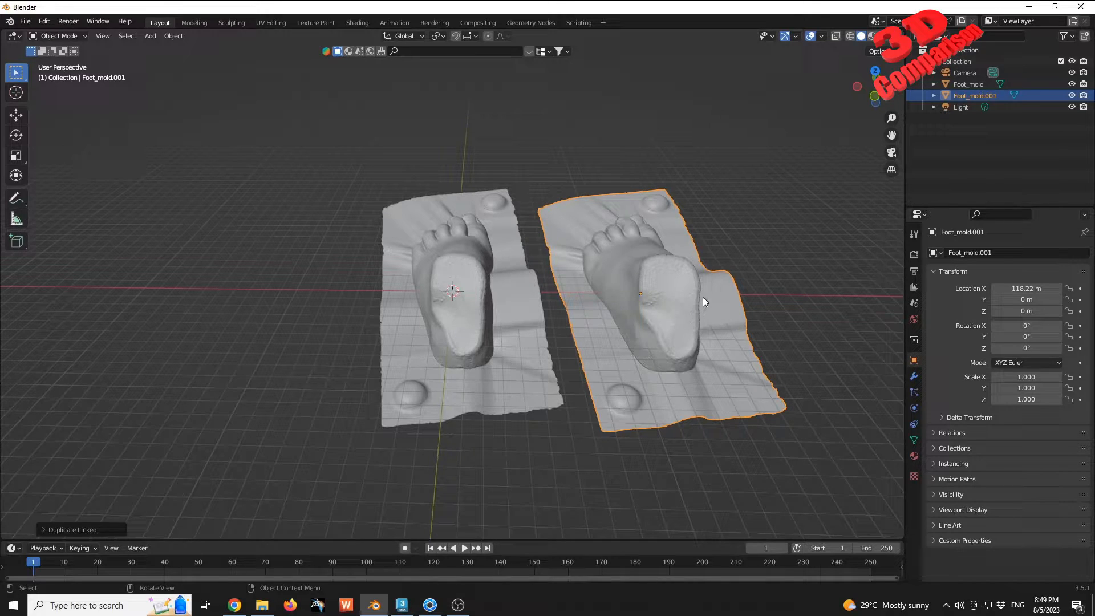
{"action": "left_click", "coordinate": [1037, 377]}
{"action": "key", "text": "BackSpace"}
{"action": "type", "text": "-1"}
{"action": "key", "text": "Return"}
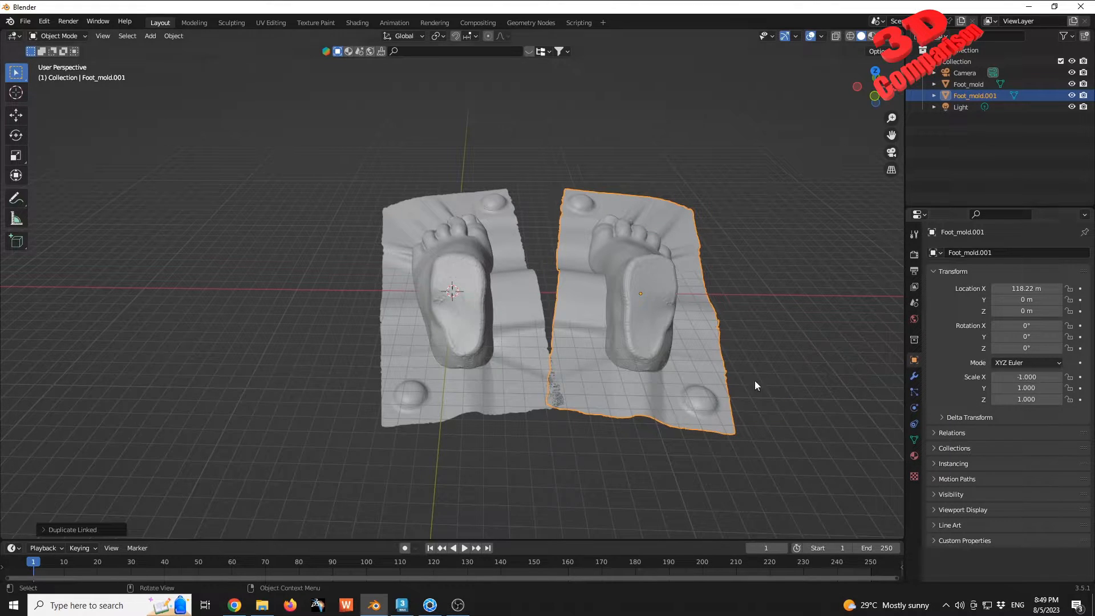
{"action": "left_click", "coordinate": [746, 307]}
{"action": "middle_click_drag", "start_coordinate": [746, 307], "coordinate": [679, 309]}
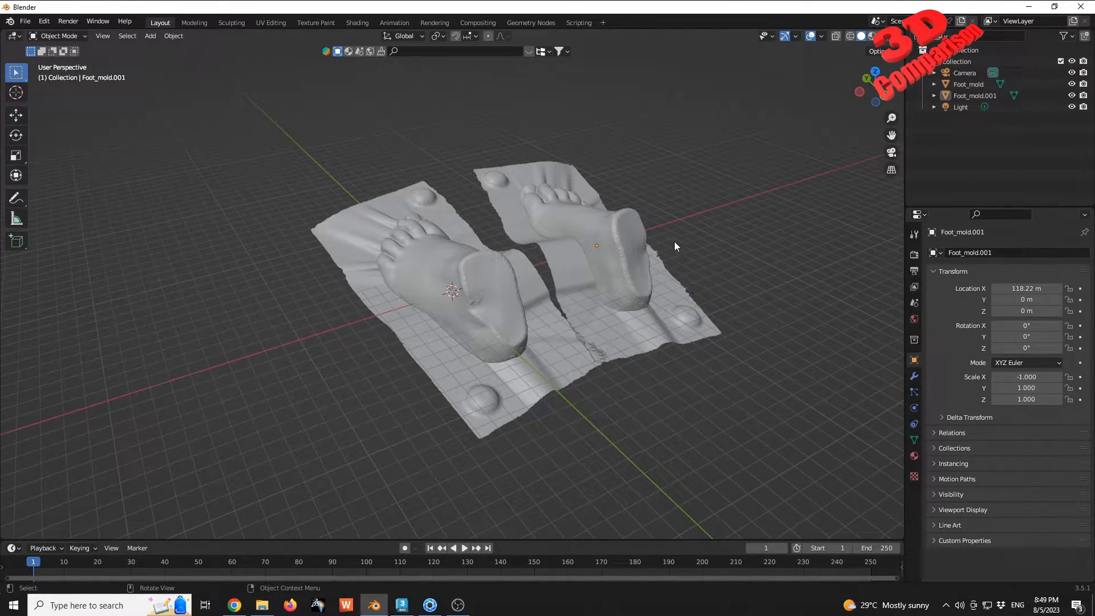
{"action": "scroll", "coordinate": [675, 241], "scroll_direction": "up", "scroll_amount": 3}
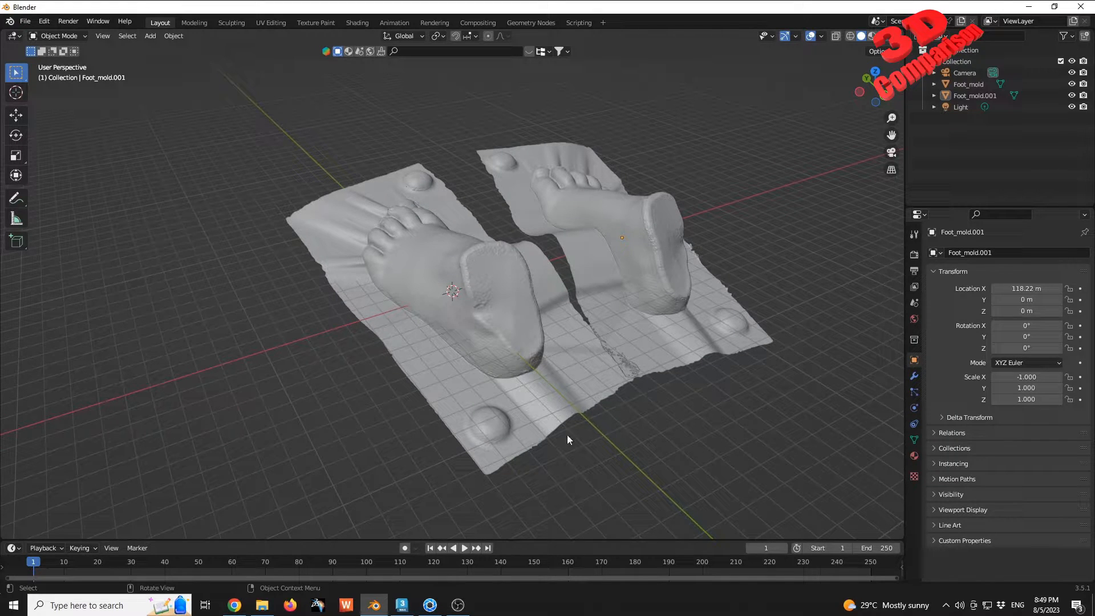
Step: Switch to 3ds Max to inspect the foot mold from another side, then look through the Foot mold web page in the browser
{"action": "left_click", "coordinate": [402, 605]}
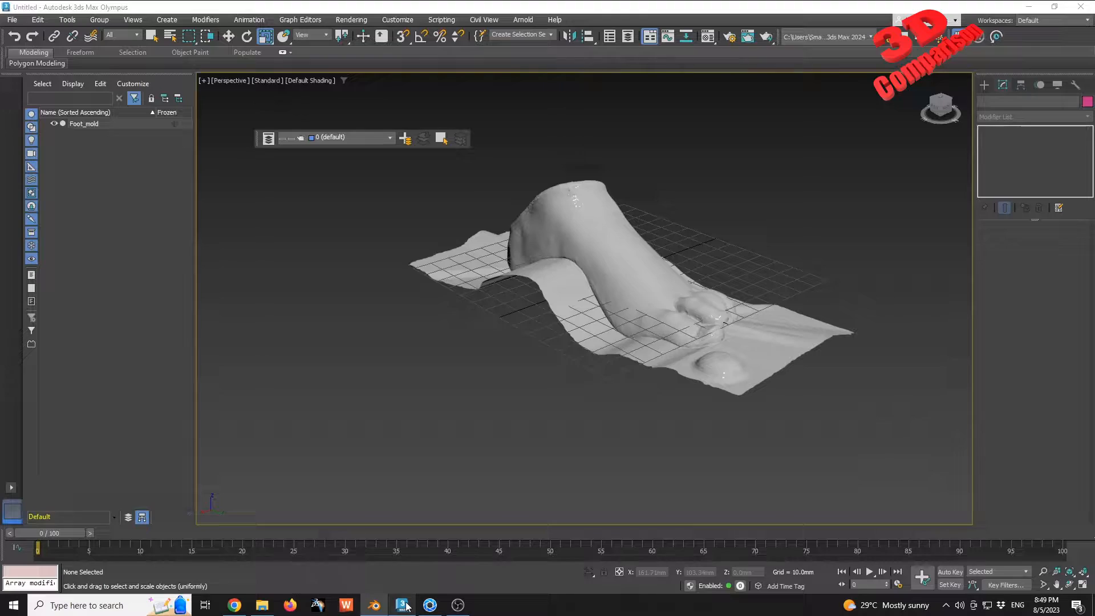
{"action": "left_click", "coordinate": [753, 317]}
{"action": "middle_click_drag", "start_coordinate": [753, 317], "coordinate": [478, 309], "text": "alt"}
{"action": "left_click", "coordinate": [234, 605]}
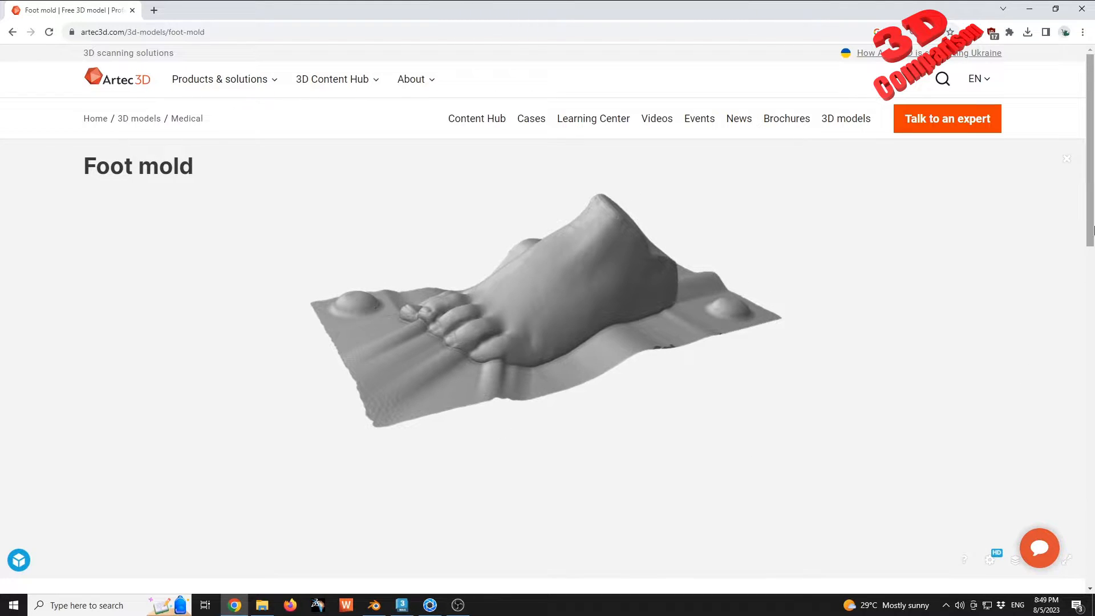
{"action": "scroll", "coordinate": [1094, 230], "scroll_direction": "down", "scroll_amount": 5}
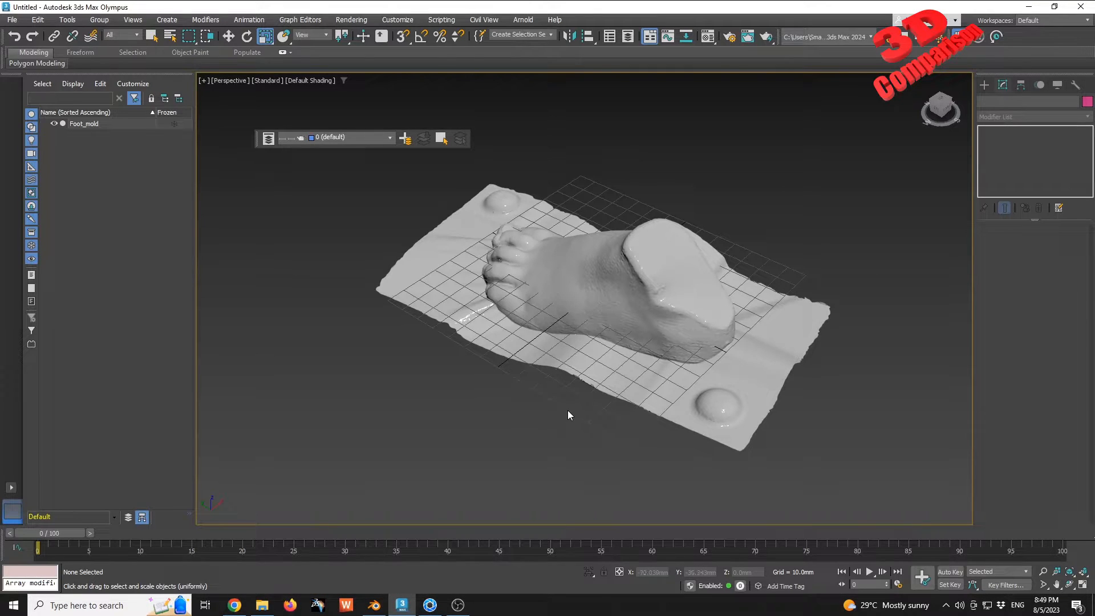
Step: In 3ds Max, clone Foot_mold as a single independent copy moved about 123 mm along the X axis
{"action": "left_click", "coordinate": [604, 338]}
{"action": "middle_click_drag", "start_coordinate": [636, 315], "coordinate": [515, 312]}
{"action": "key", "text": "w"}
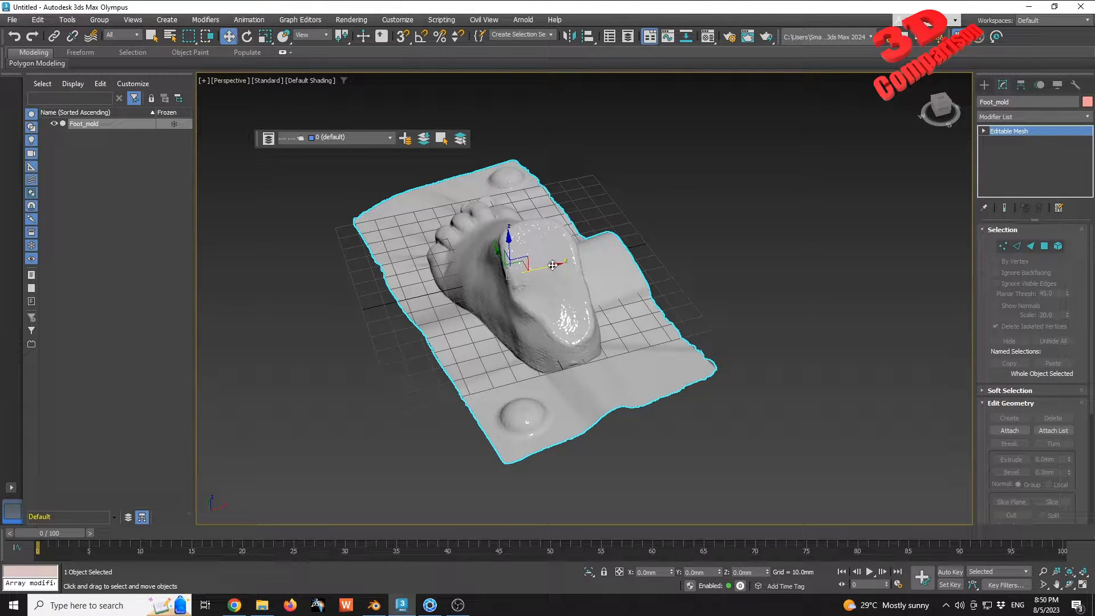
{"action": "left_click_drag", "start_coordinate": [553, 266], "coordinate": [780, 234], "text": "shift"}
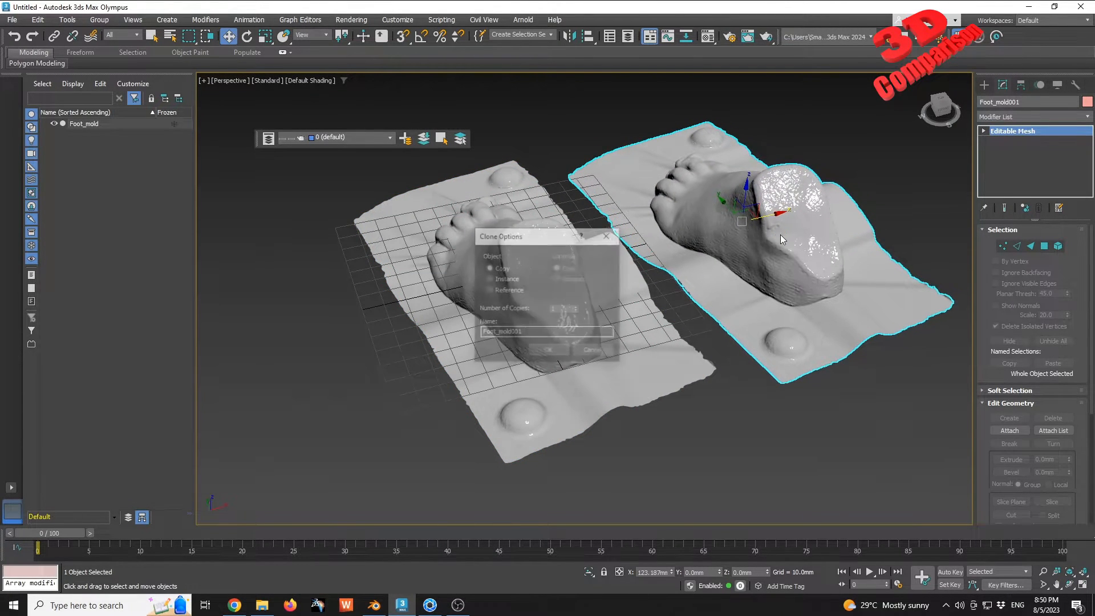
{"action": "left_click", "coordinate": [549, 351]}
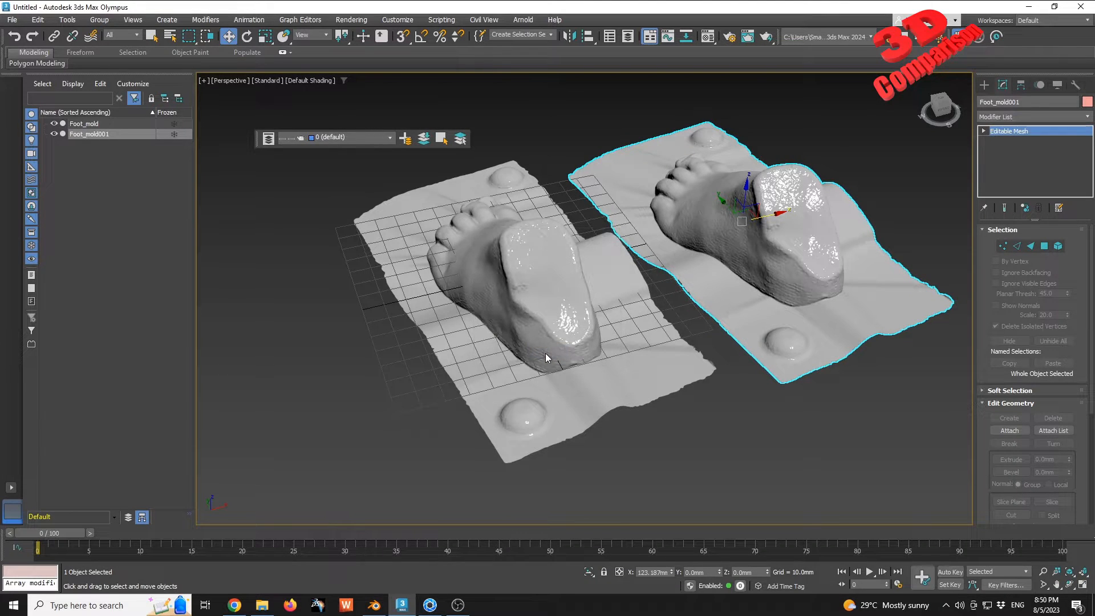
Step: Apply a Mirror modifier to the copied foot mold, mirroring it on the X axis
{"action": "left_click", "coordinate": [1022, 115]}
{"action": "type", "text": "mi"}
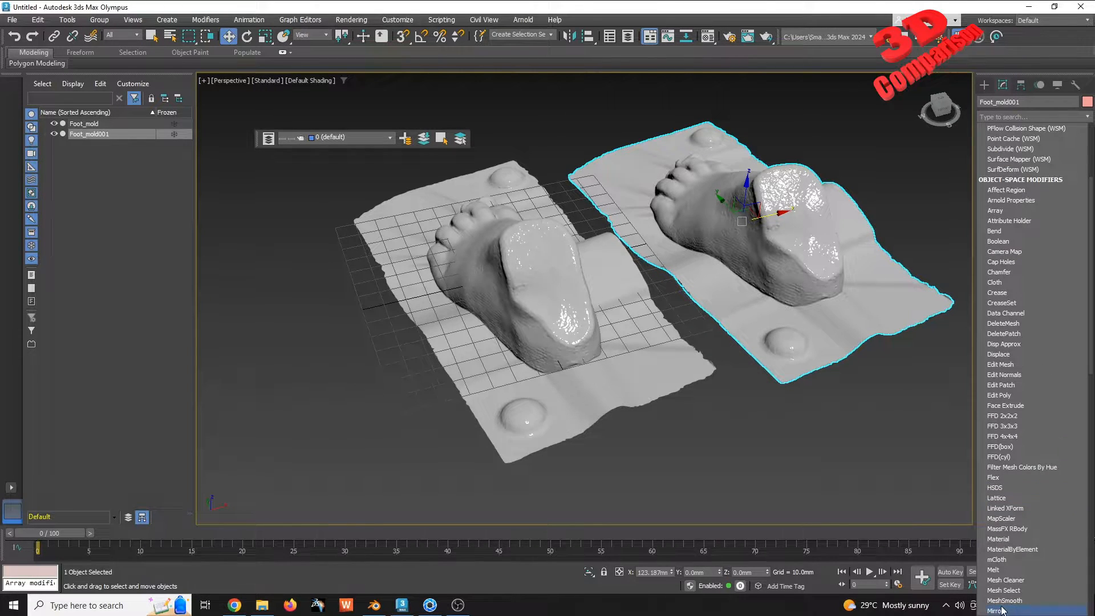
{"action": "left_click", "coordinate": [1002, 610]}
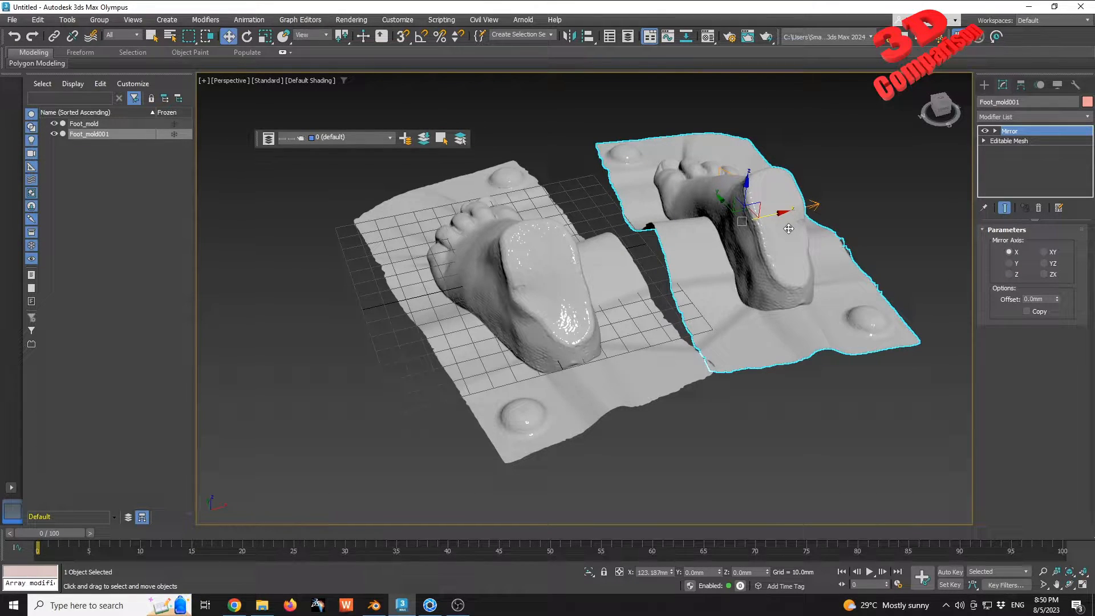
Step: Delete the foot mold copy that carries the Mirror modifier
{"action": "left_click", "coordinate": [789, 381]}
{"action": "left_click", "coordinate": [768, 271]}
{"action": "key", "text": "Delete"}
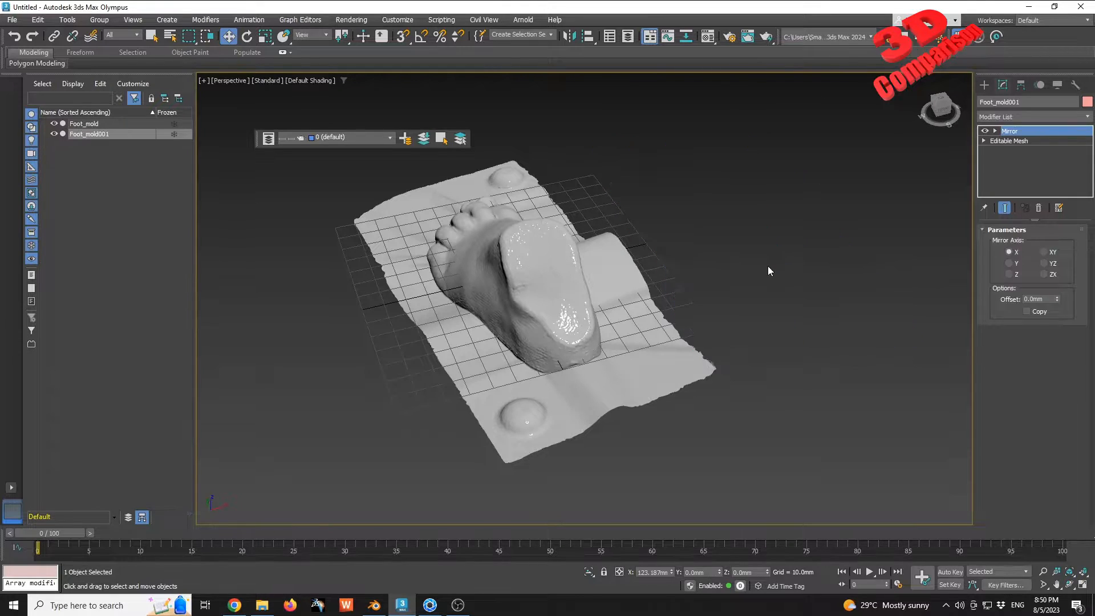
Step: Clone the original Foot_mold again as an independent copy, moved about 124 mm along the X axis
{"action": "left_click", "coordinate": [618, 315]}
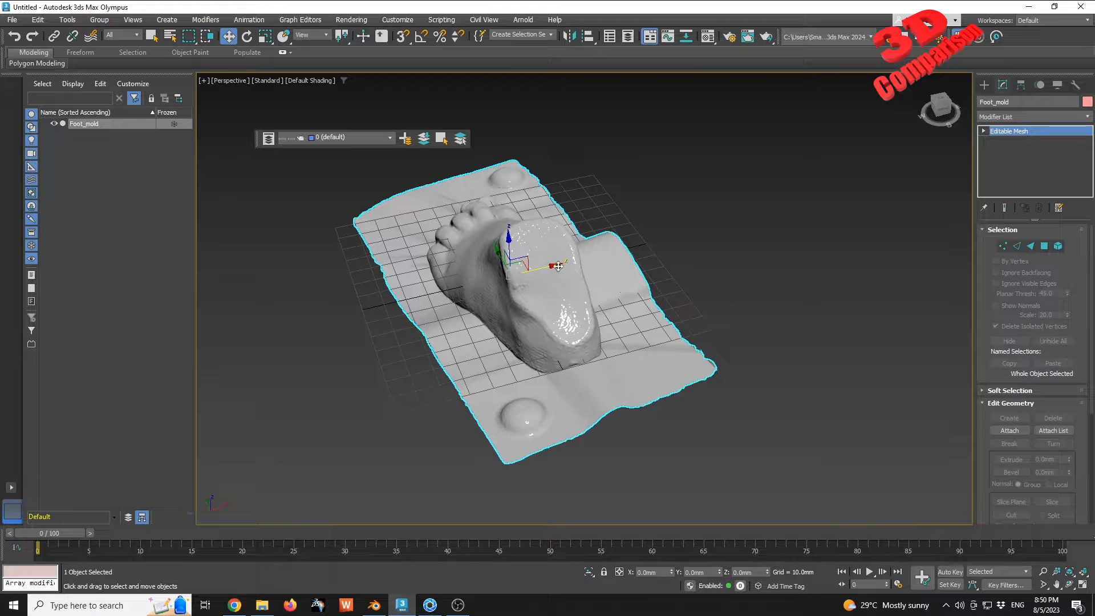
{"action": "left_click_drag", "start_coordinate": [557, 263], "coordinate": [788, 225], "text": "shift"}
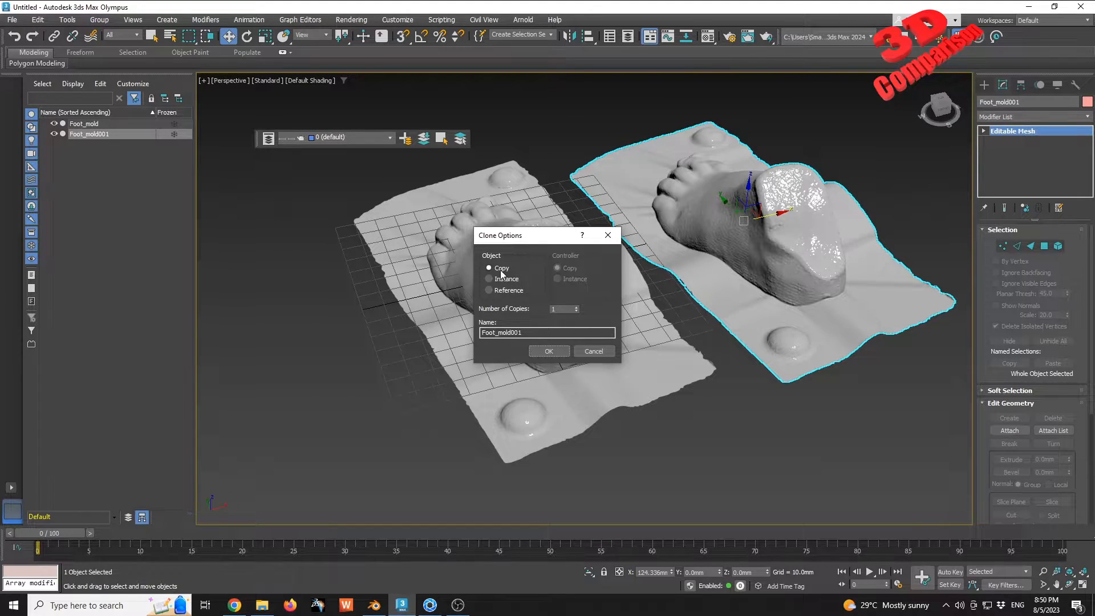
{"action": "left_click", "coordinate": [538, 351]}
{"action": "left_click", "coordinate": [673, 294]}
{"action": "left_click", "coordinate": [769, 196]}
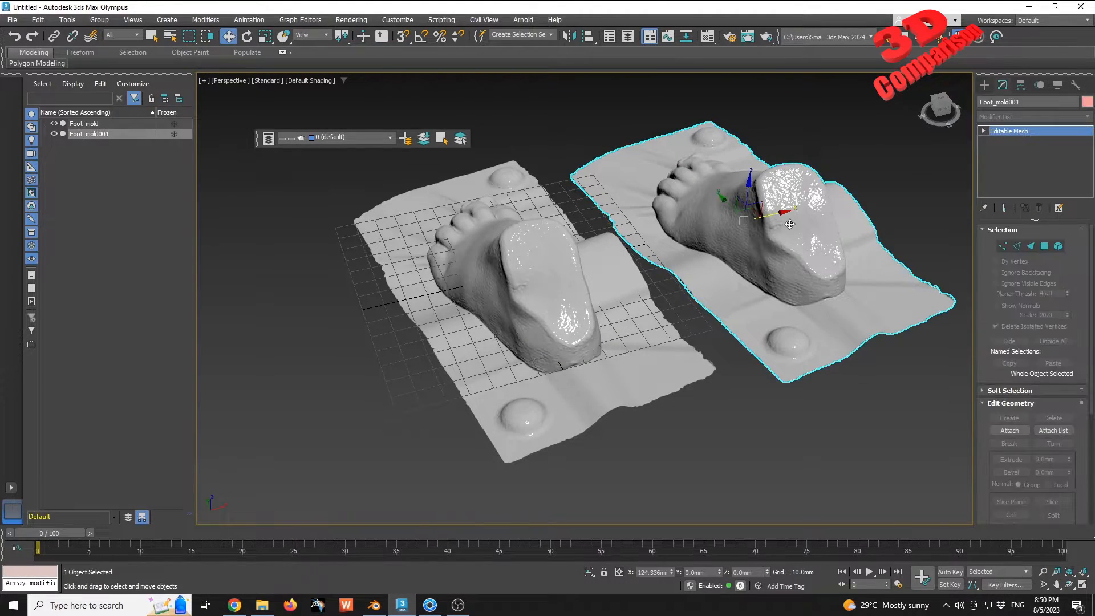
Step: Mirror the new copy with non-uniform scale by setting its X scale to -100, then inspect both feet and deselect
{"action": "left_click", "coordinate": [266, 38]}
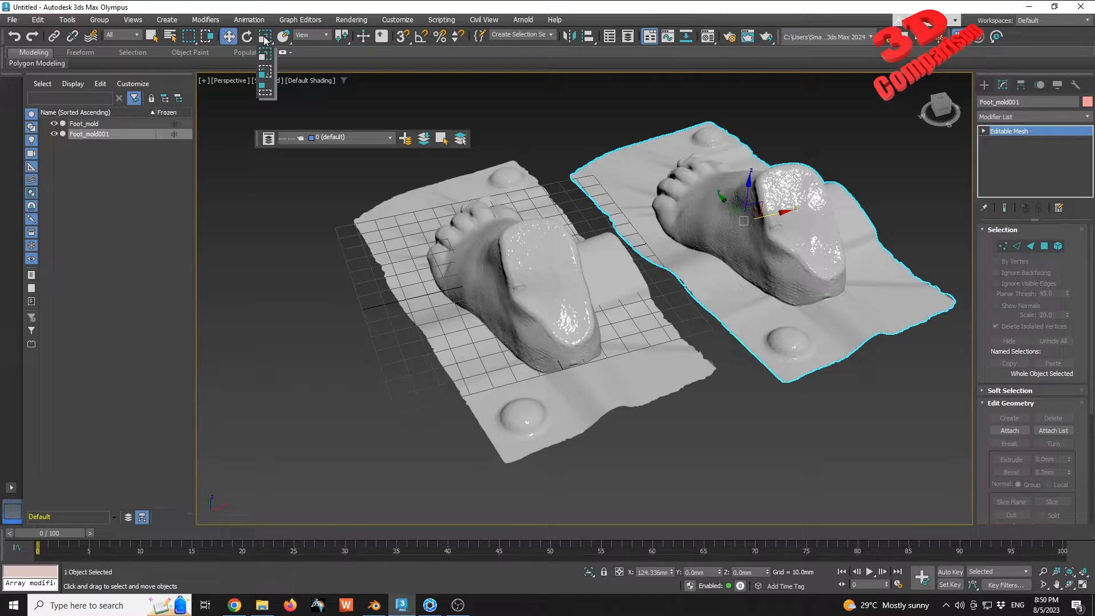
{"action": "left_click", "coordinate": [267, 70]}
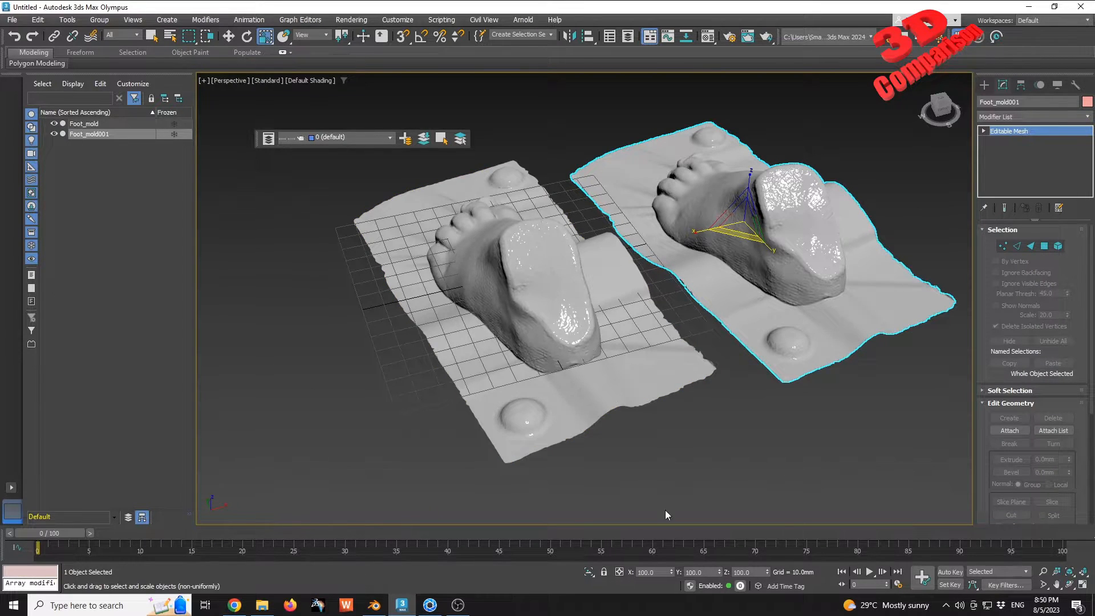
{"action": "left_click", "coordinate": [639, 573]}
{"action": "key", "text": "Tab"}
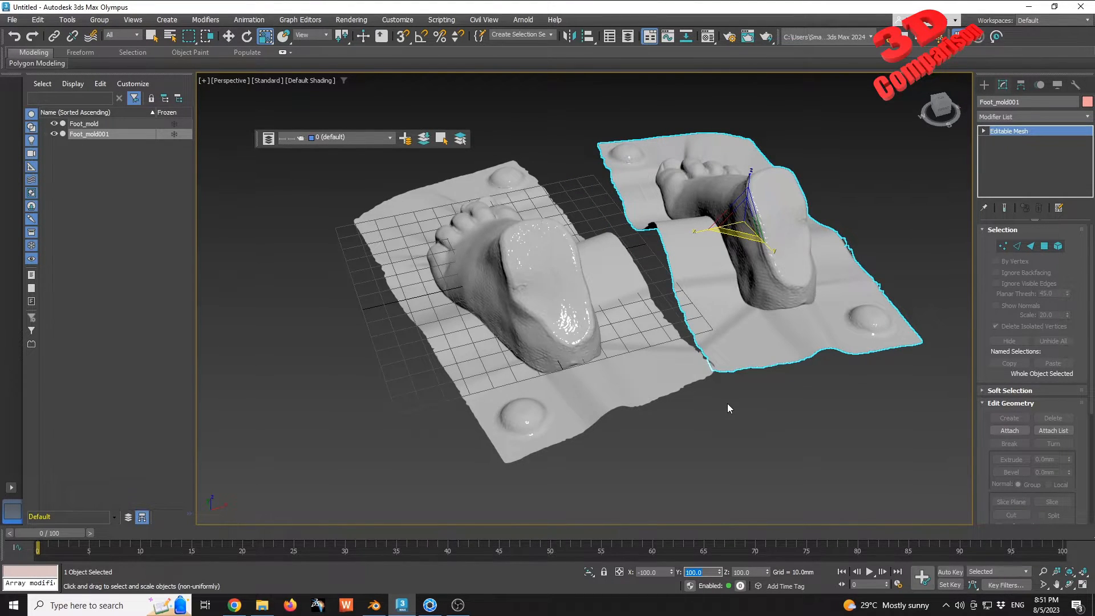
{"action": "middle_click_drag", "start_coordinate": [701, 267], "coordinate": [420, 284]}
{"action": "middle_click_drag", "start_coordinate": [800, 312], "coordinate": [678, 303]}
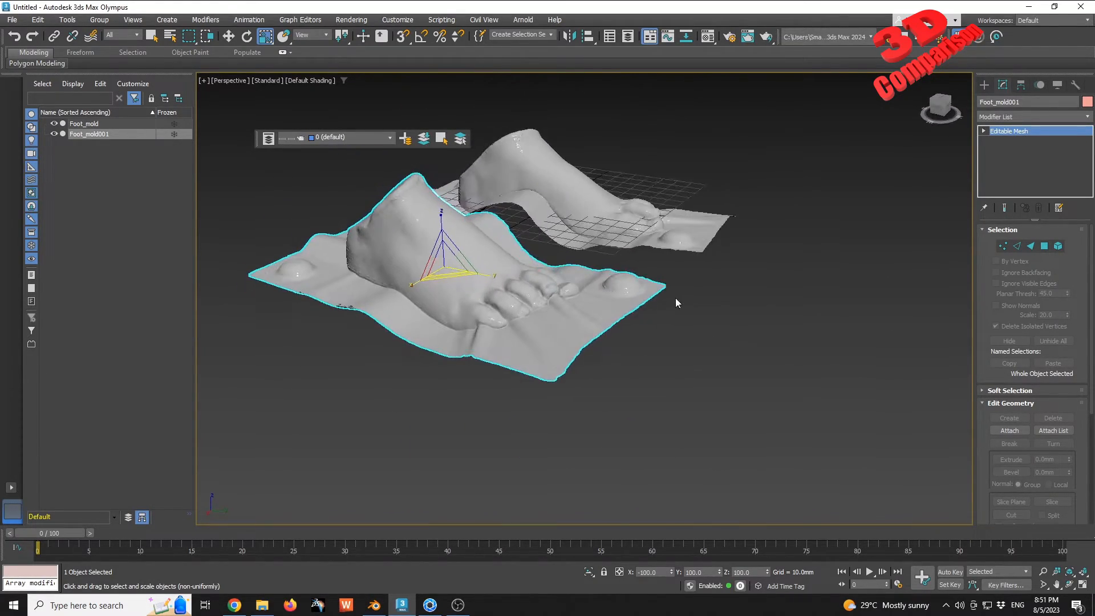
{"action": "left_click", "coordinate": [685, 315]}
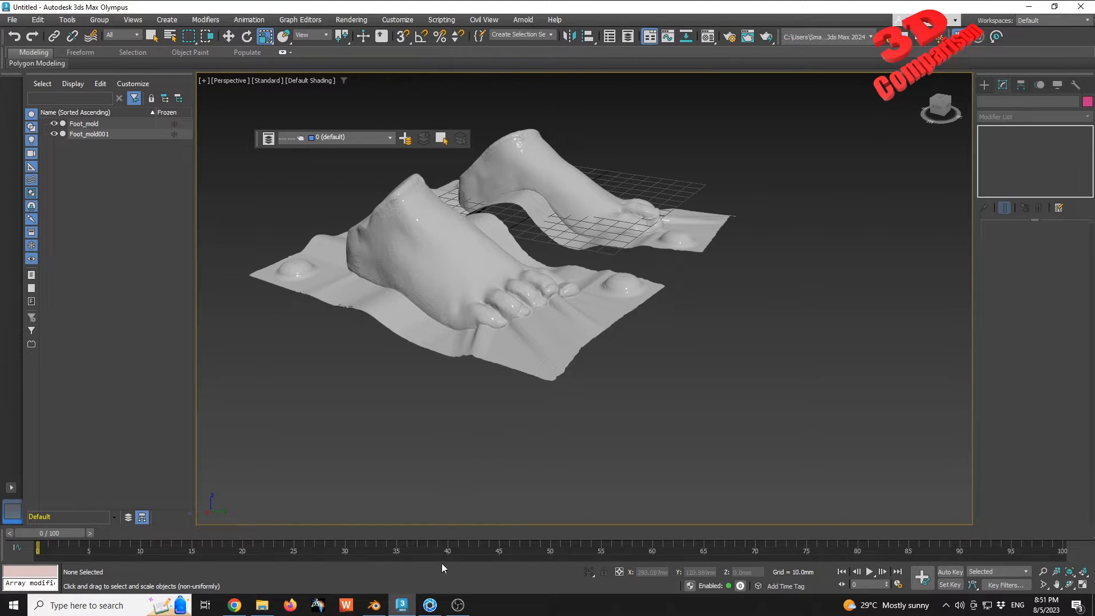
Step: Switch to KeyShot, duplicate the Foot_mold model and move the duplicate along X to a translation of about -123.37
{"action": "left_click", "coordinate": [431, 604]}
{"action": "left_click_drag", "start_coordinate": [567, 347], "coordinate": [242, 337]}
{"action": "left_click_drag", "start_coordinate": [388, 302], "coordinate": [263, 381]}
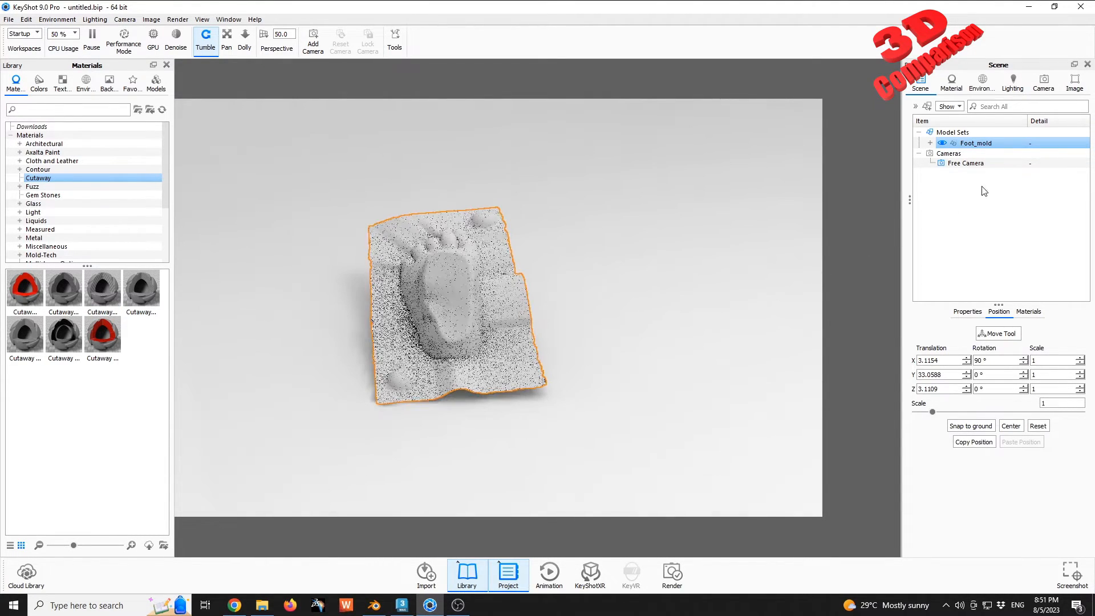
{"action": "right_click", "coordinate": [983, 142]}
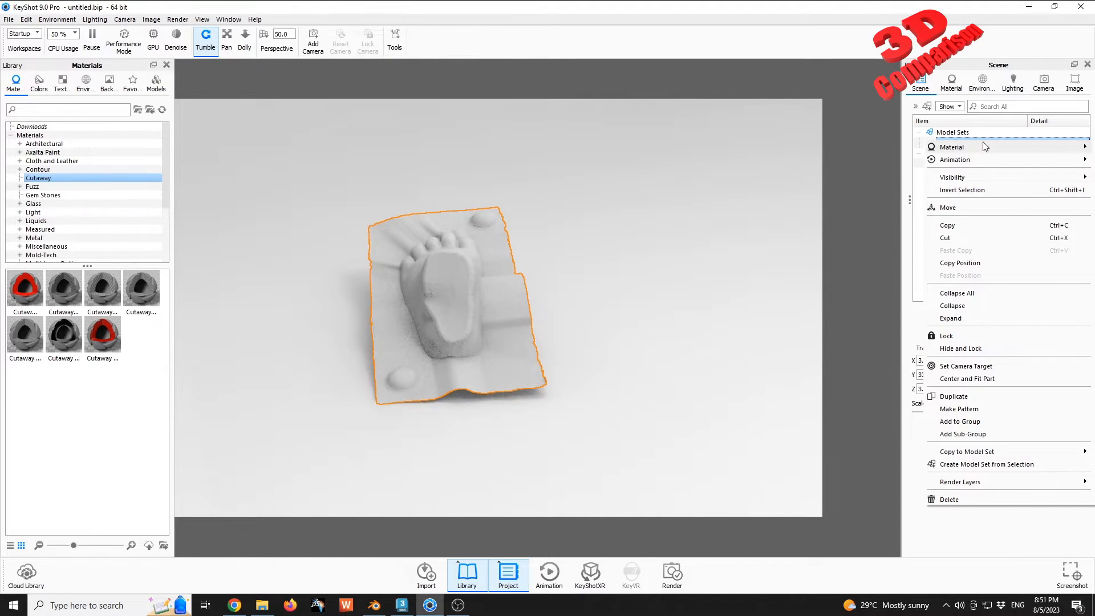
{"action": "left_click", "coordinate": [970, 397]}
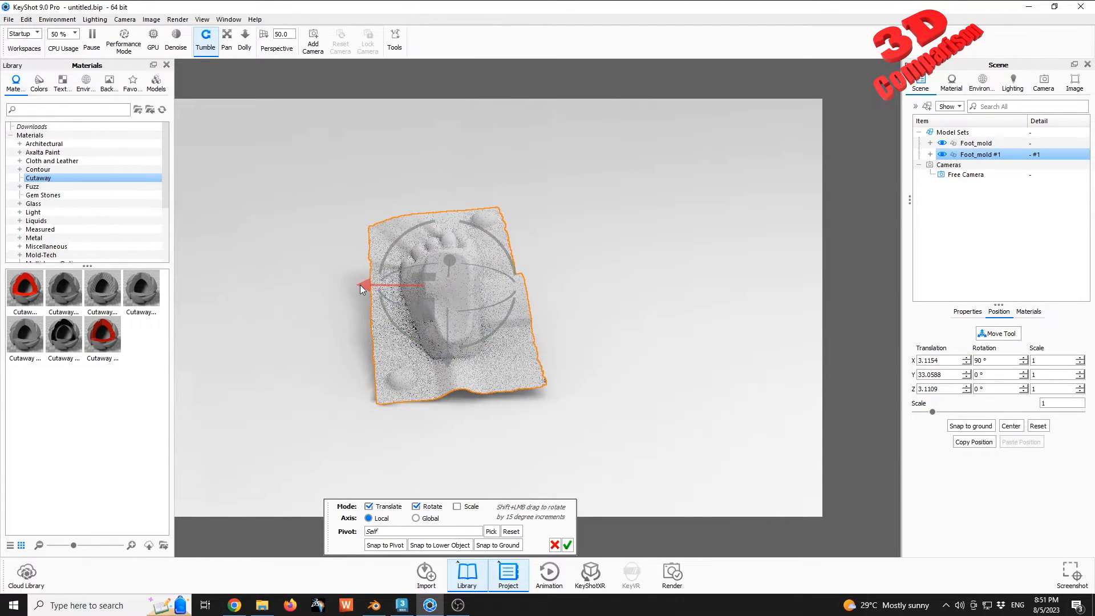
{"action": "left_click_drag", "start_coordinate": [363, 284], "coordinate": [561, 297]}
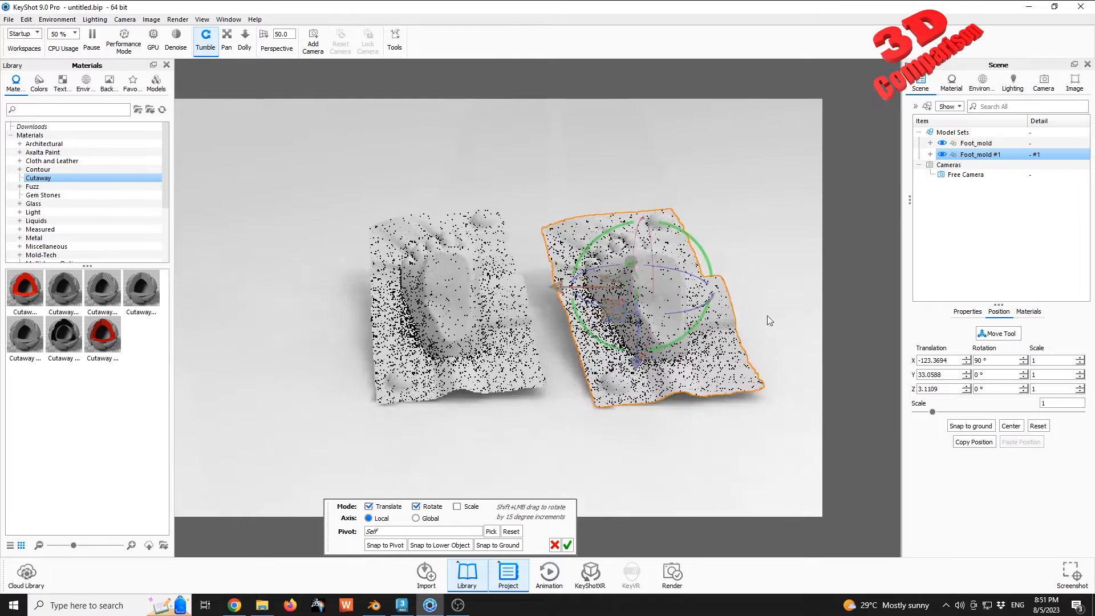
Step: Mirror the duplicated foot model by setting its X scale to -1, then inspect the pair from an angle
{"action": "double_click", "coordinate": [1049, 360]}
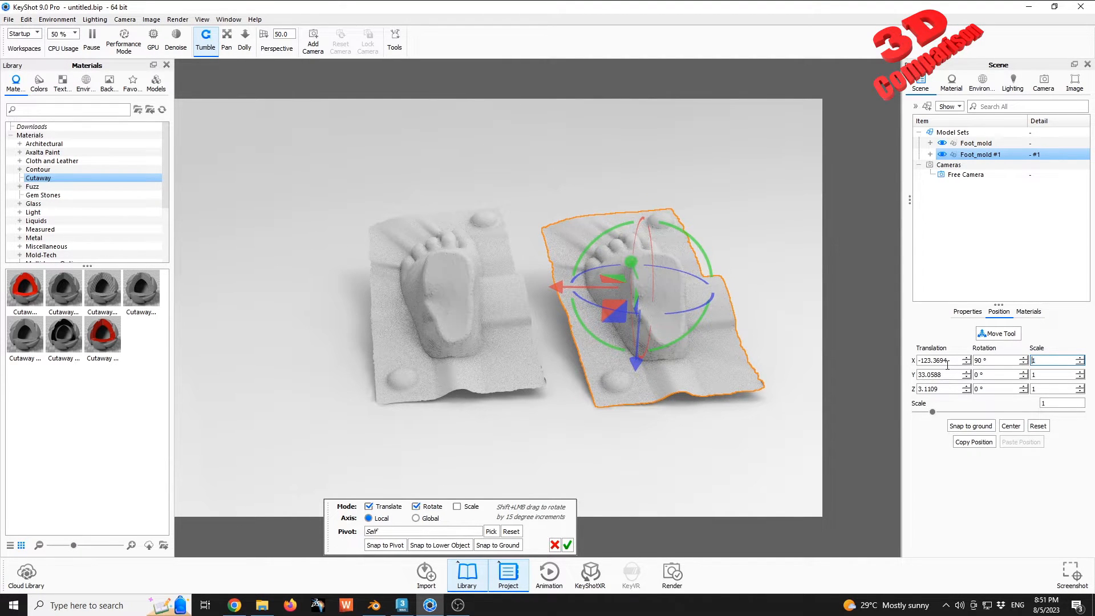
{"action": "type", "text": "-1"}
{"action": "key", "text": "Tab"}
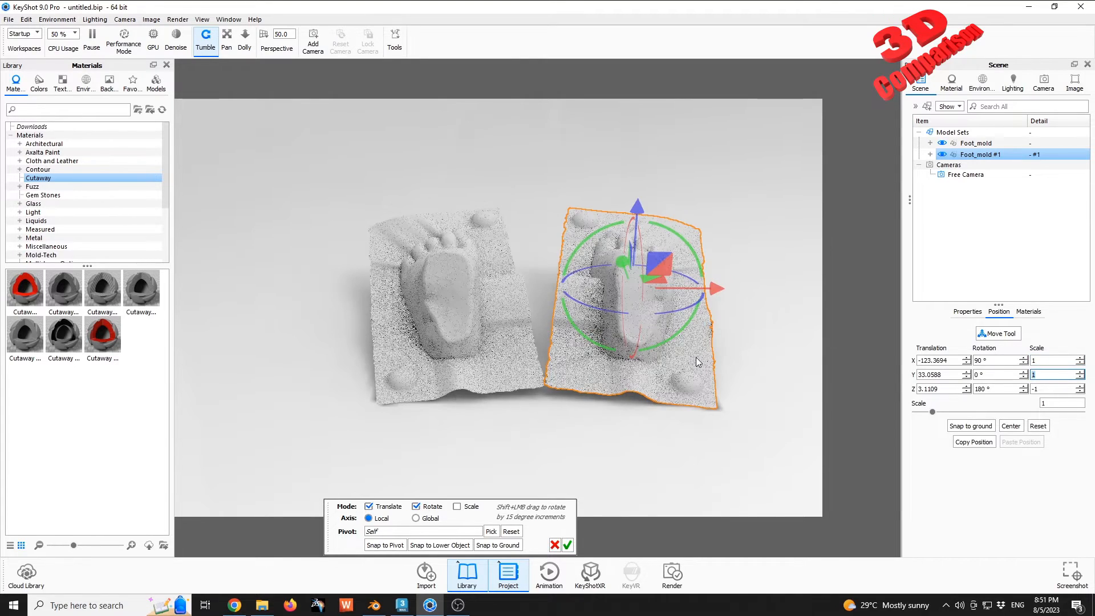
{"action": "left_click_drag", "start_coordinate": [791, 390], "coordinate": [498, 296]}
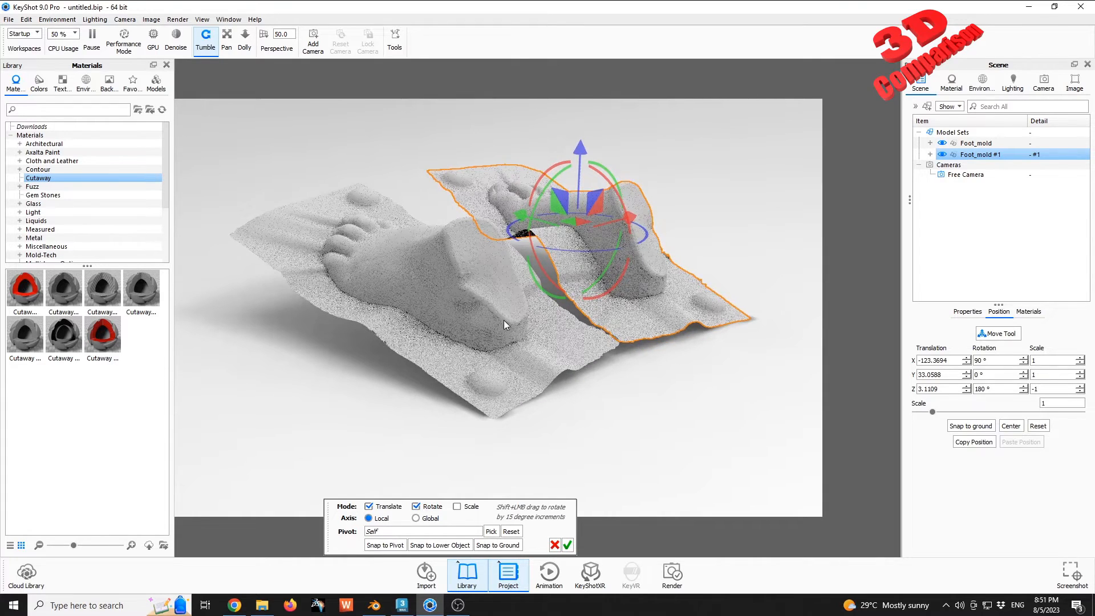